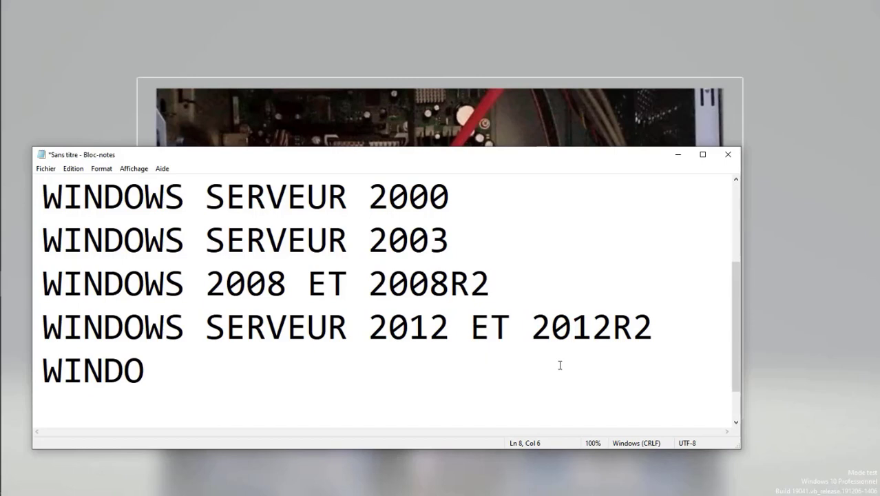
Complete the list of server operating systems with the lines "WINDOWS SERVEUR 2016" and "WINDOWS 2019" in the maximized note.
{"action": "type", "text": "WS "}
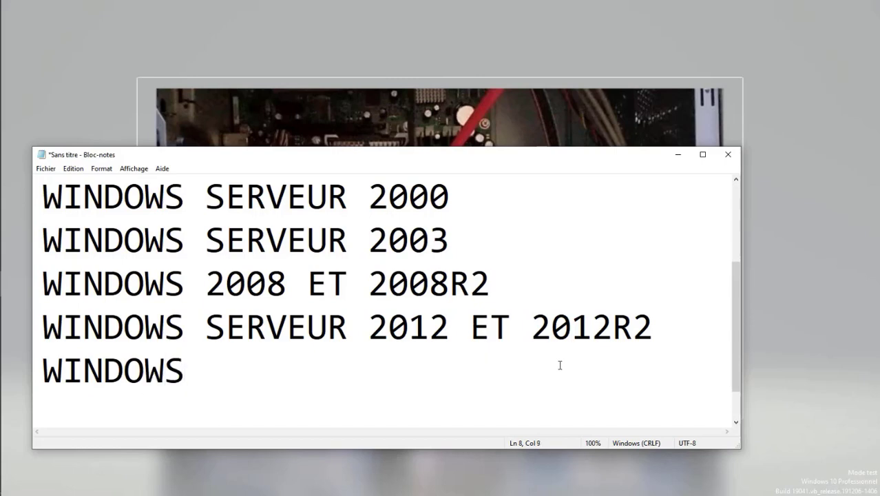
{"action": "type", "text": "SER"}
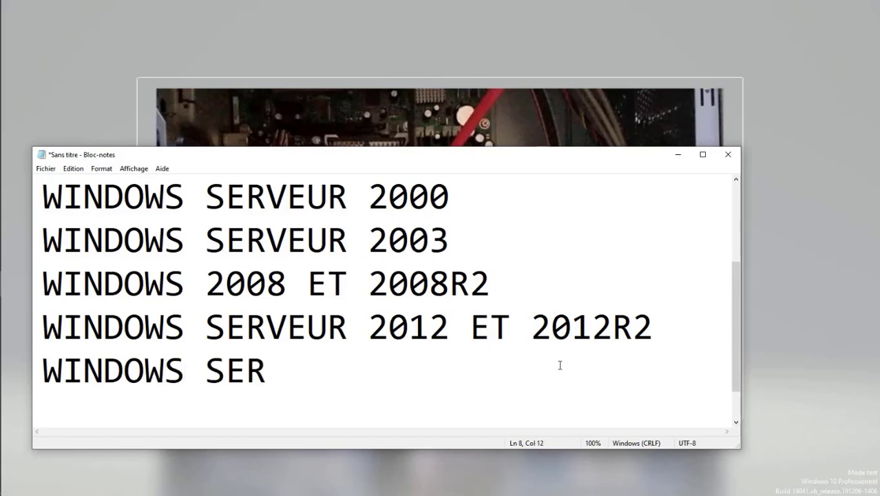
{"action": "type", "text": "VEUR"}
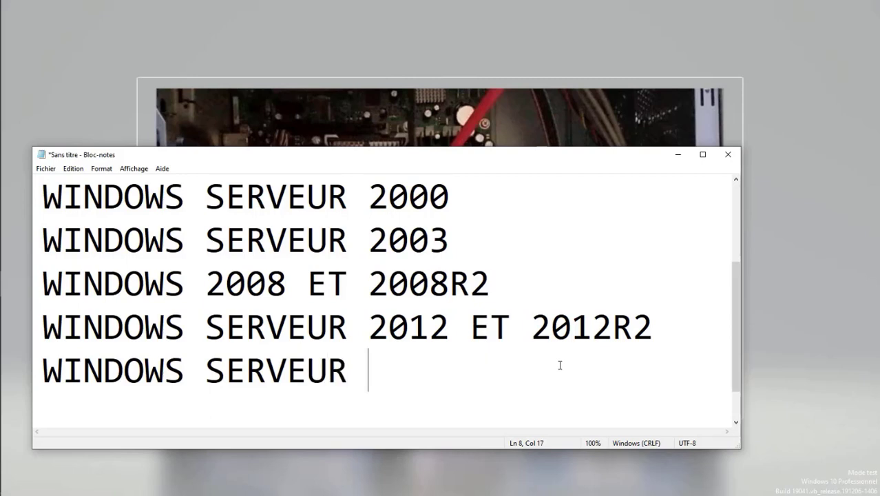
{"action": "left_click", "coordinate": [702, 154]}
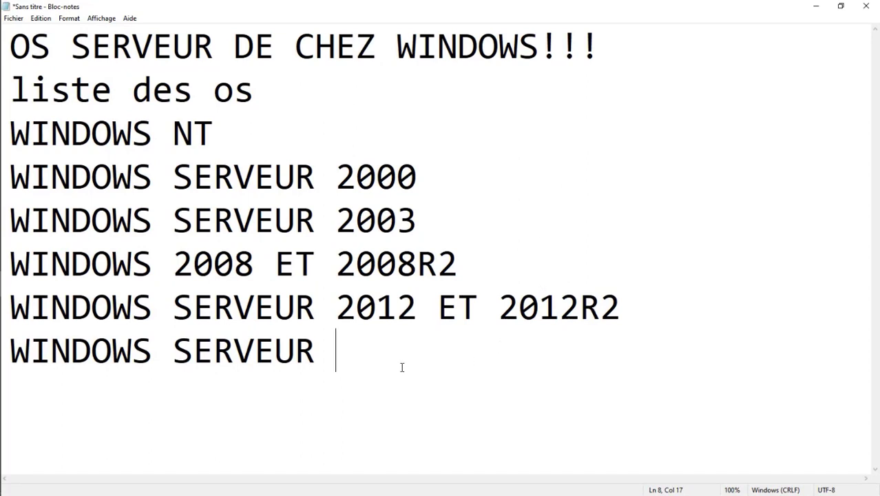
{"action": "type", "text": "16"}
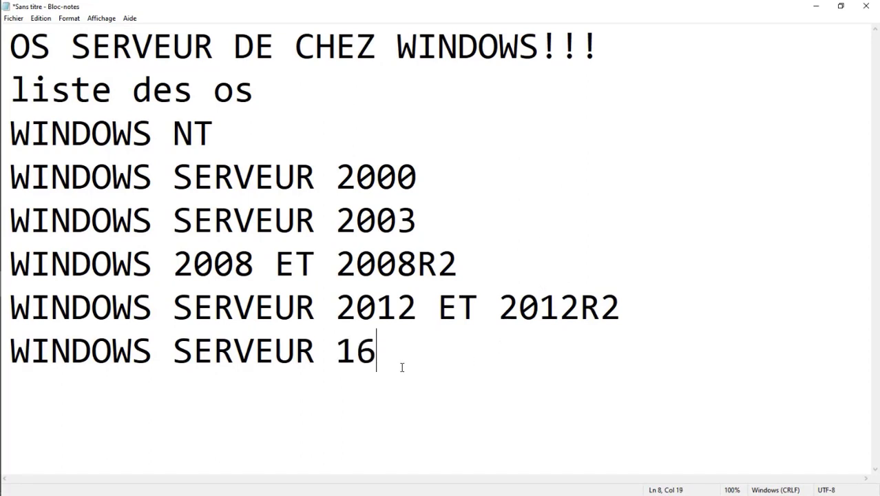
{"action": "key", "text": "BackSpace"}
{"action": "key", "text": "BackSpace"}
{"action": "type", "text": "20"}
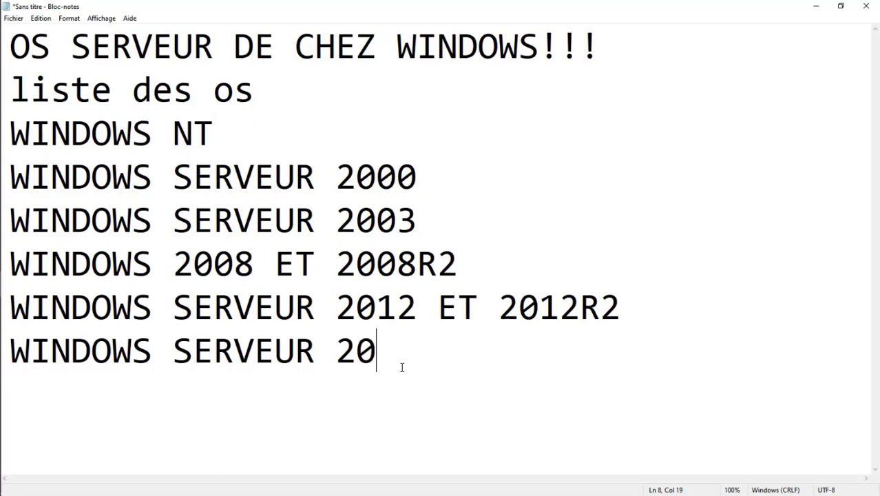
{"action": "type", "text": "16"}
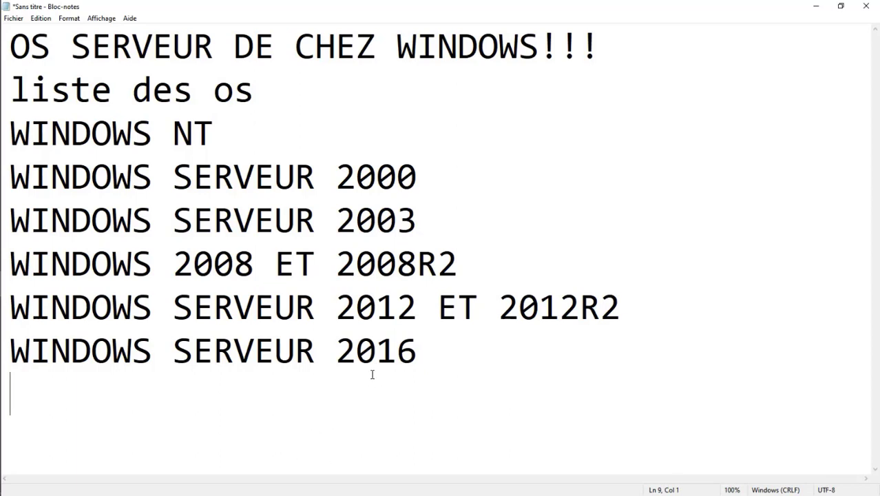
{"action": "type", "text": "WIN"}
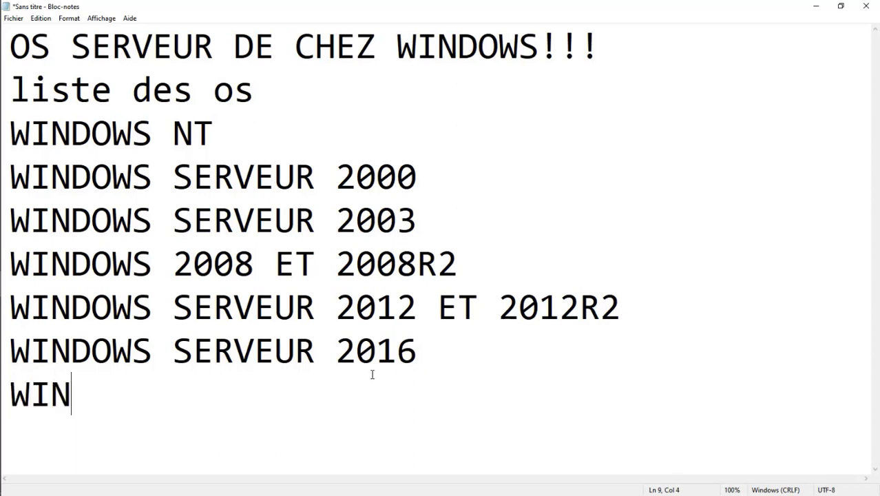
{"action": "type", "text": "DOWS 2019"}
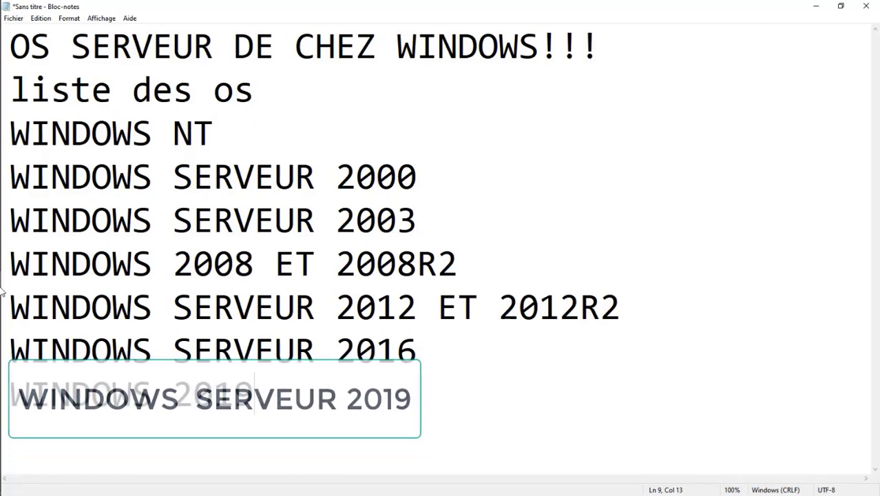
Switch to the remote server's desktop and display its general system information in a maximized window.
{"action": "mouse_move", "coordinate": [2, 289]}
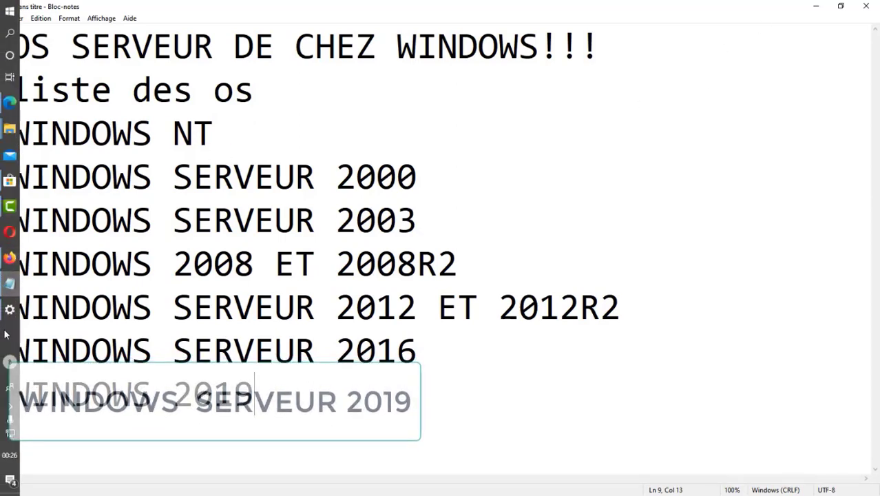
{"action": "left_click", "coordinate": [11, 36]}
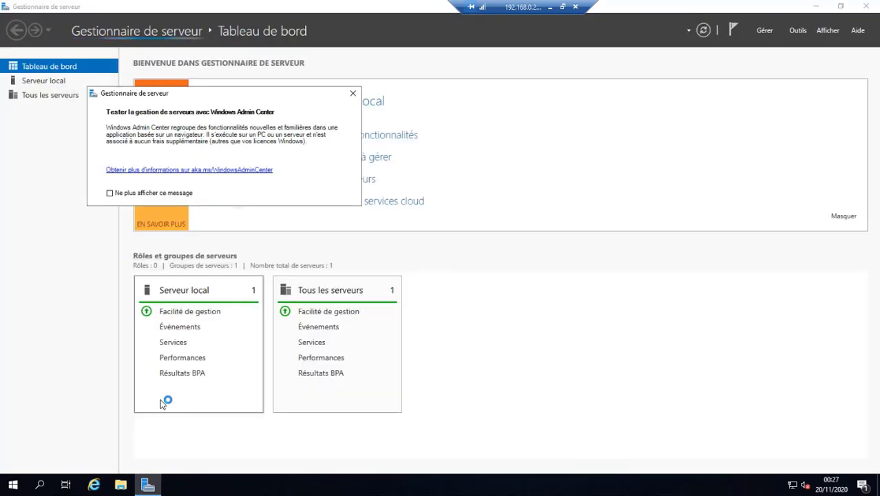
{"action": "key", "text": "super+d"}
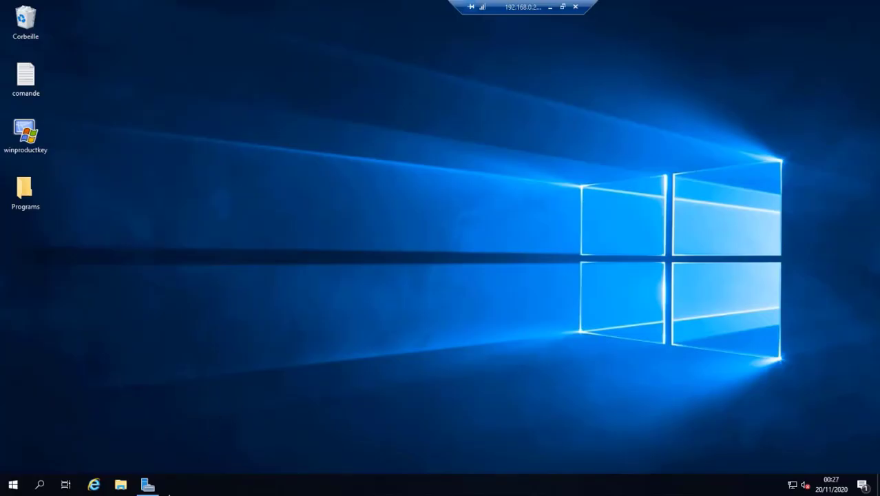
{"action": "key", "text": "super+Pause"}
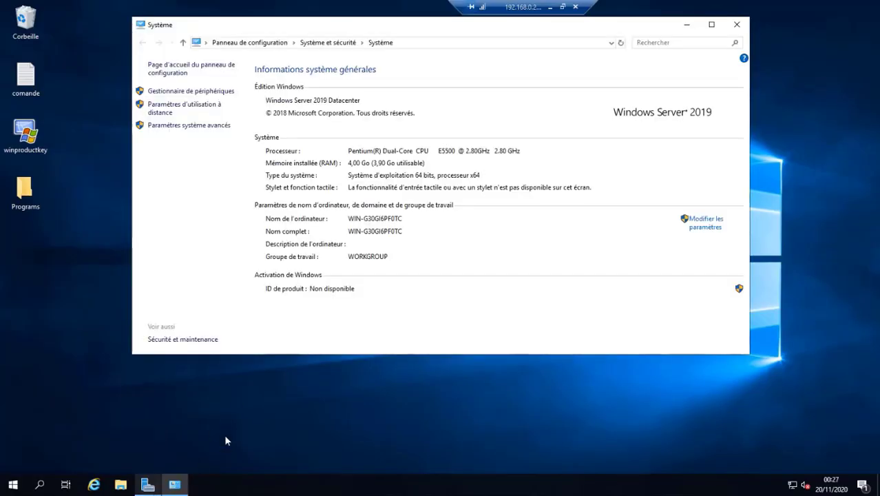
{"action": "left_click", "coordinate": [711, 24]}
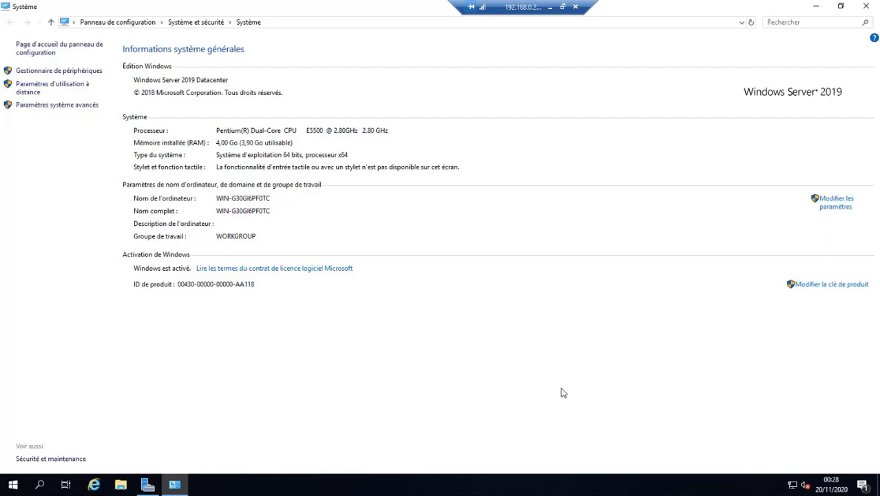
Open the User Account Control settings from the Sécurité section of Sécurité et maintenance.
{"action": "left_click", "coordinate": [54, 460]}
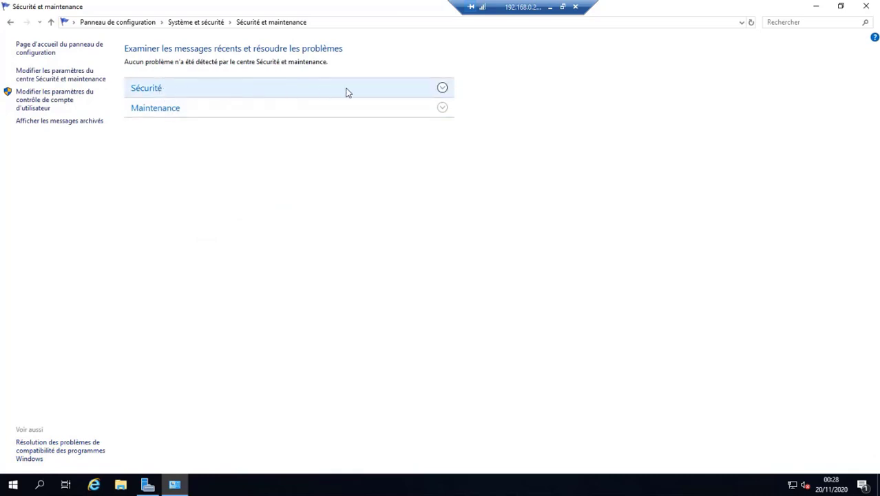
{"action": "left_click", "coordinate": [440, 89]}
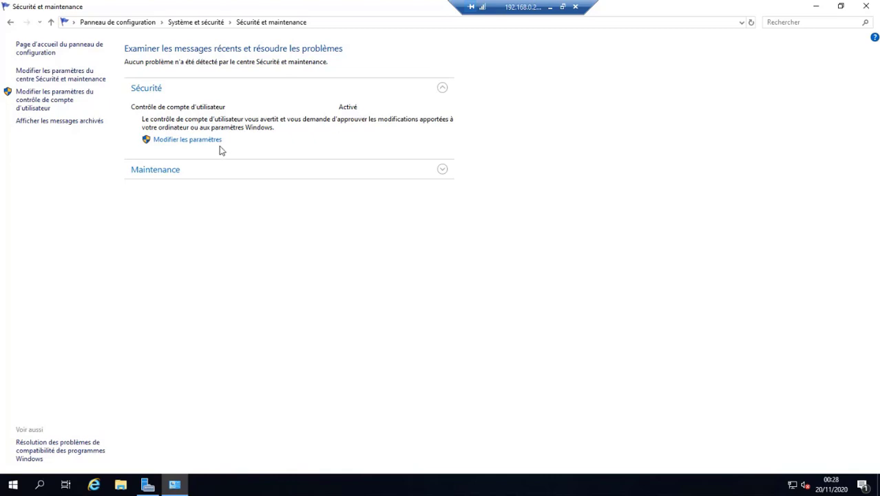
{"action": "left_click", "coordinate": [185, 141]}
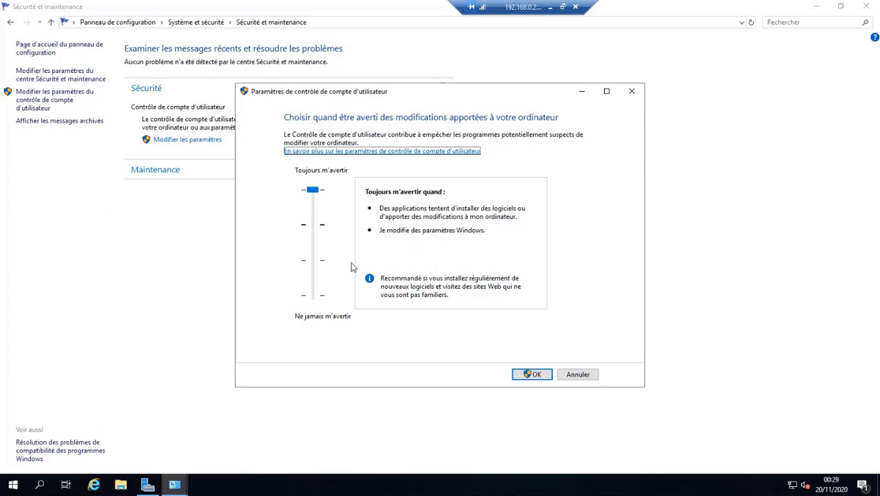
Go through each User Account Control notification level down to Ne jamais m'avertir, return it to Toujours m'avertir and confirm.
{"action": "left_click_drag", "start_coordinate": [313, 193], "coordinate": [321, 230]}
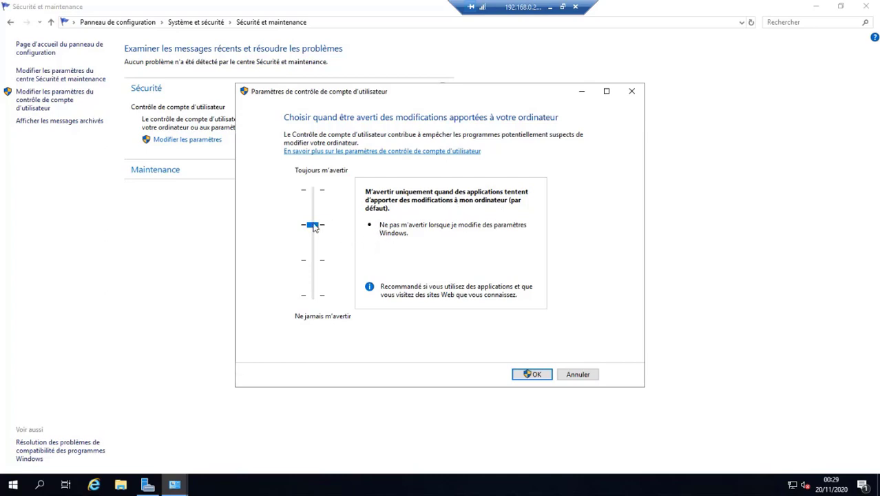
{"action": "left_click_drag", "start_coordinate": [312, 227], "coordinate": [311, 260]}
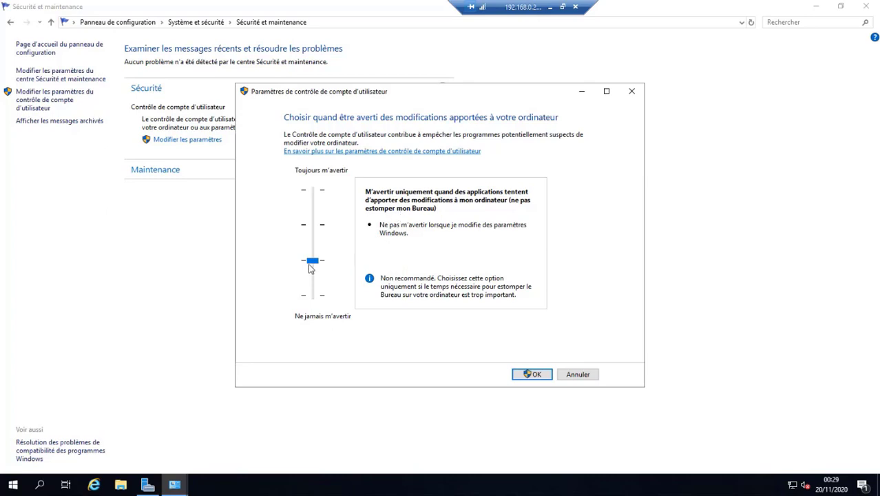
{"action": "left_click_drag", "start_coordinate": [311, 267], "coordinate": [312, 296]}
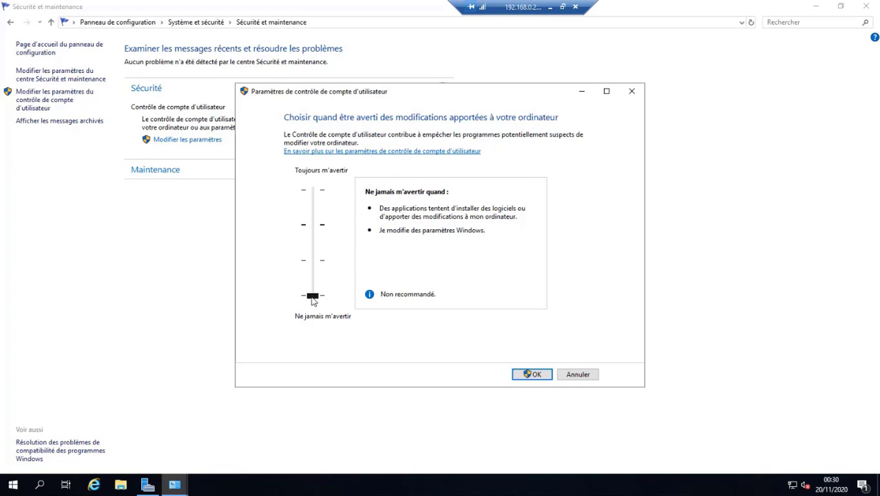
{"action": "left_click_drag", "start_coordinate": [312, 291], "coordinate": [308, 188]}
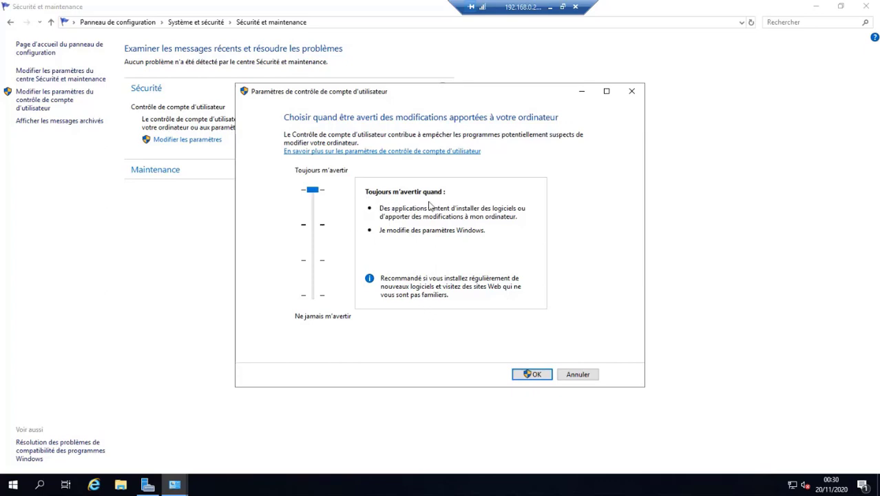
{"action": "left_click", "coordinate": [528, 374]}
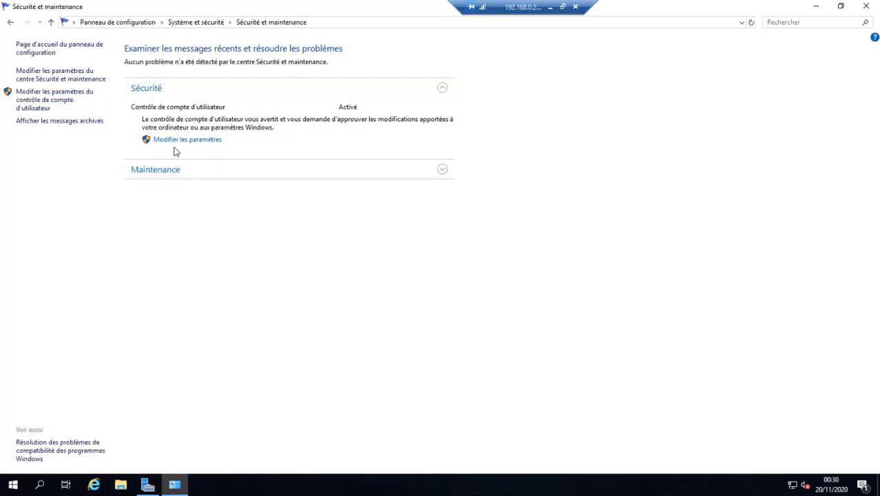
Expand the Maintenance section, start the automatic maintenance and stop it again.
{"action": "left_click", "coordinate": [166, 172]}
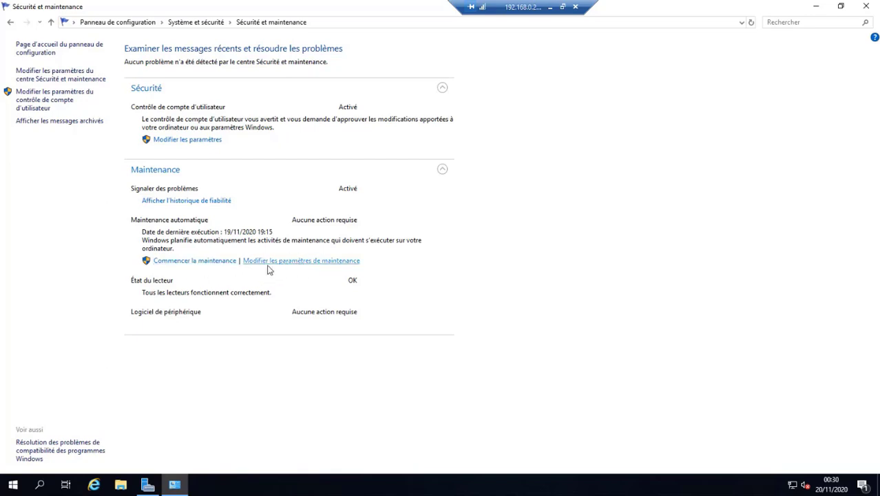
{"action": "left_click", "coordinate": [224, 265]}
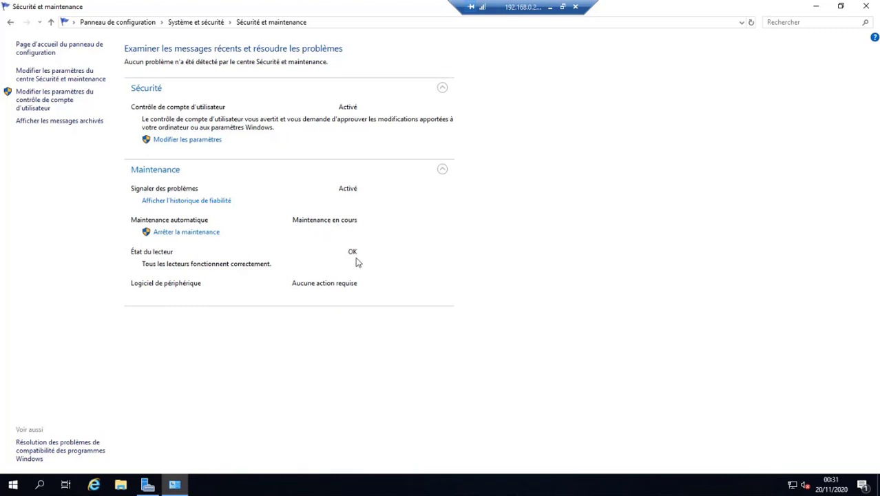
{"action": "left_click", "coordinate": [159, 233]}
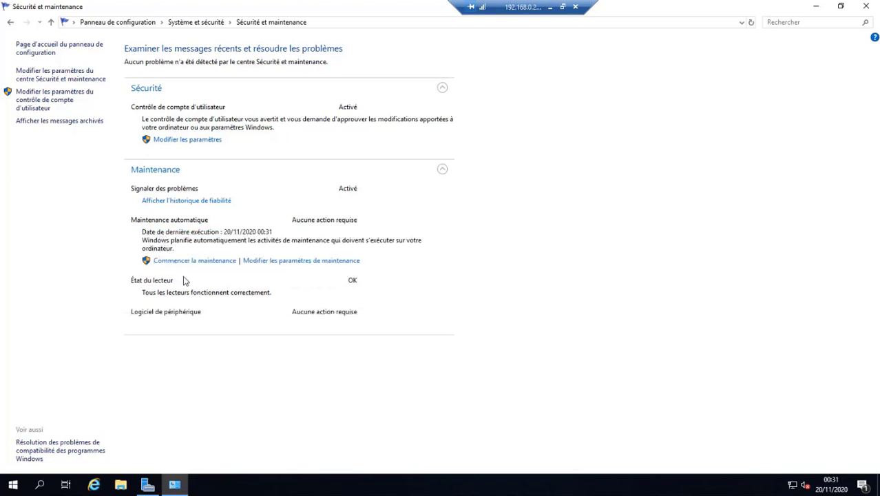
View the automatic maintenance schedule settings, cancel out of them, and close the window from the System page.
{"action": "left_click", "coordinate": [268, 261]}
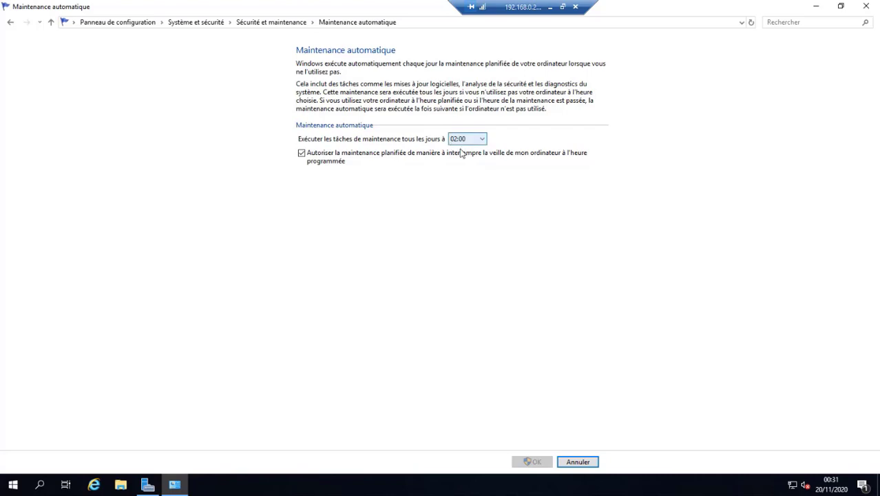
{"action": "left_click", "coordinate": [577, 462]}
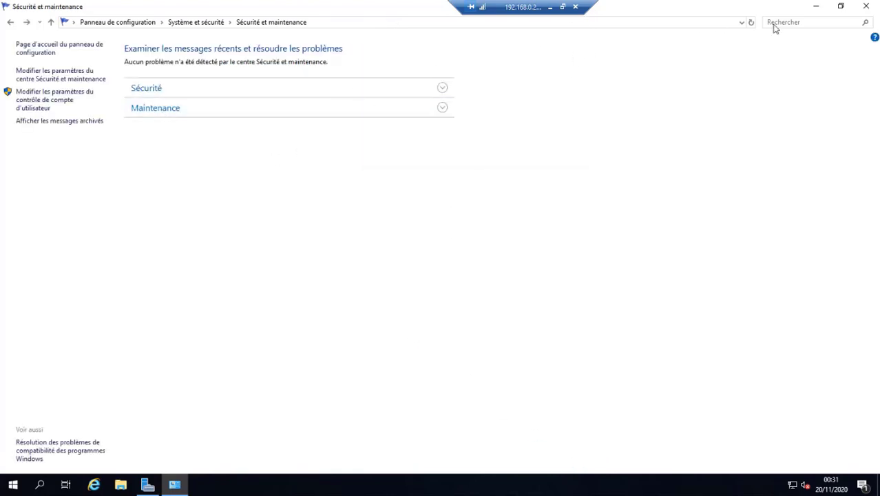
{"action": "key", "text": "super+Pause"}
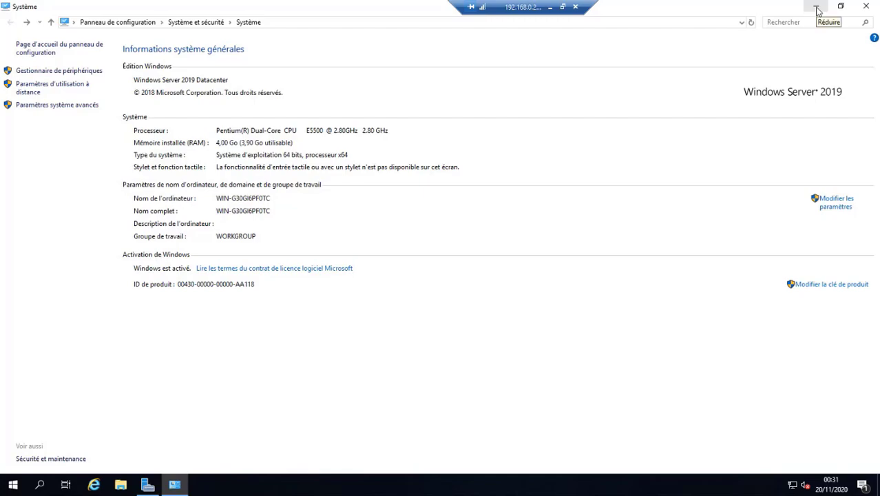
{"action": "left_click", "coordinate": [866, 6]}
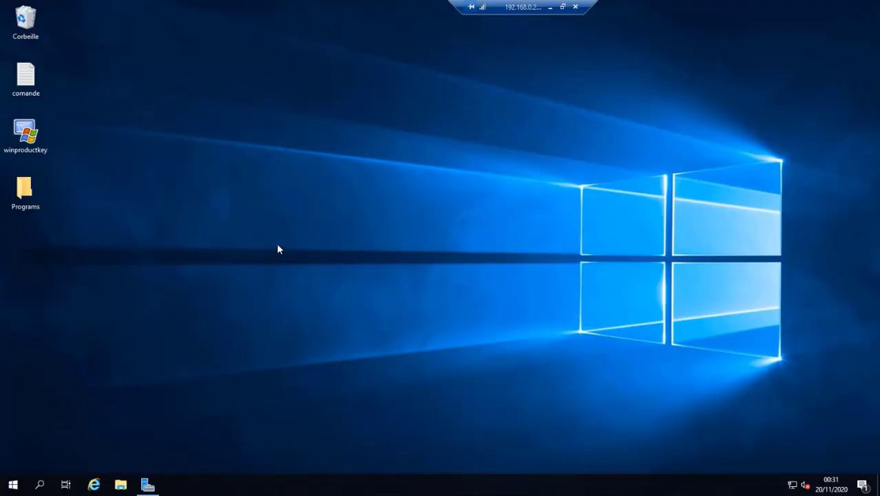
Bring up the Gestionnaire de serveur dashboard and dismiss its Windows Admin Center message.
{"action": "mouse_move", "coordinate": [149, 493]}
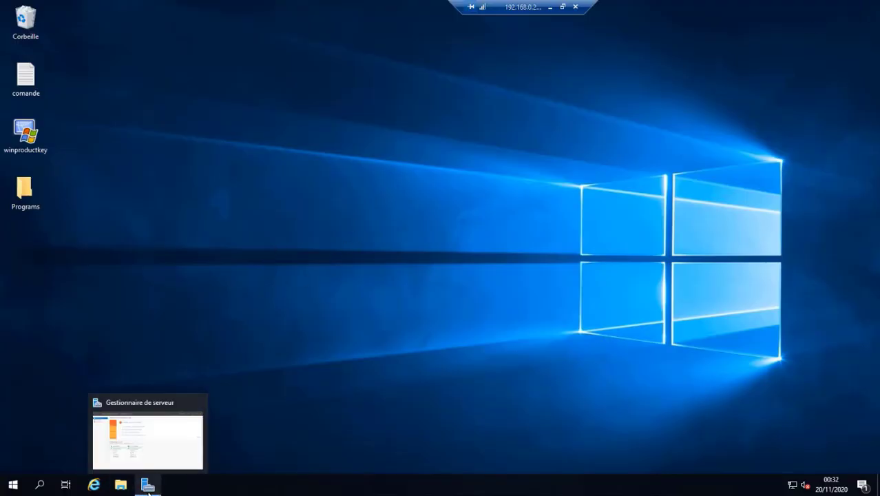
{"action": "left_click", "coordinate": [13, 484]}
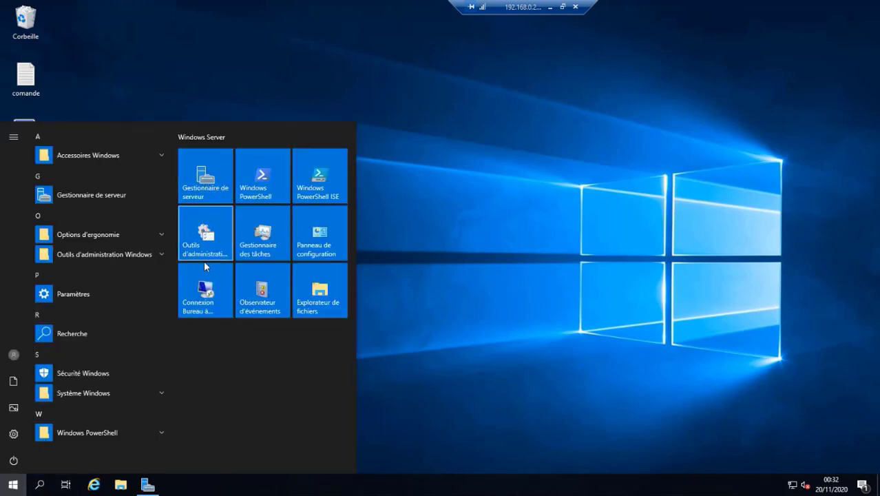
{"action": "left_click", "coordinate": [147, 486]}
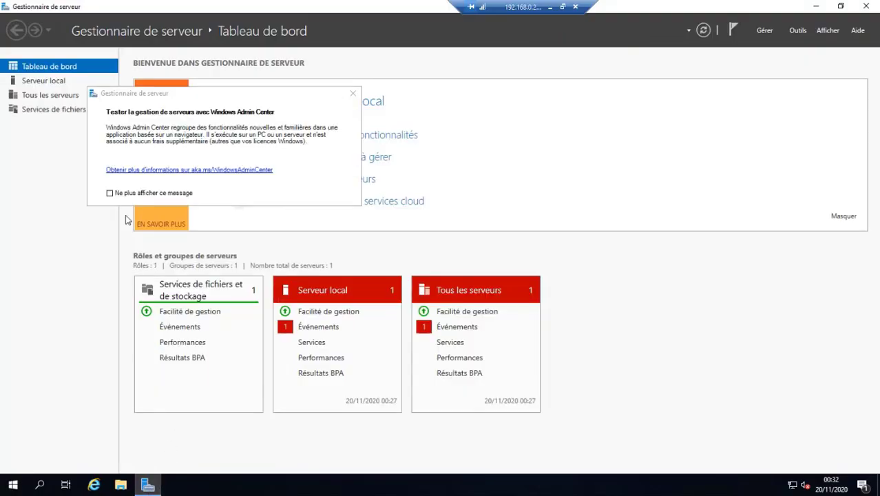
{"action": "left_click", "coordinate": [353, 93]}
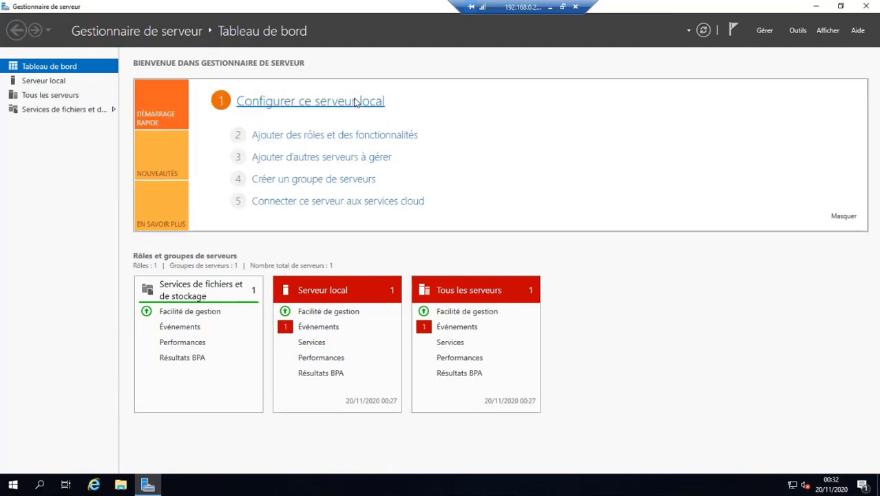